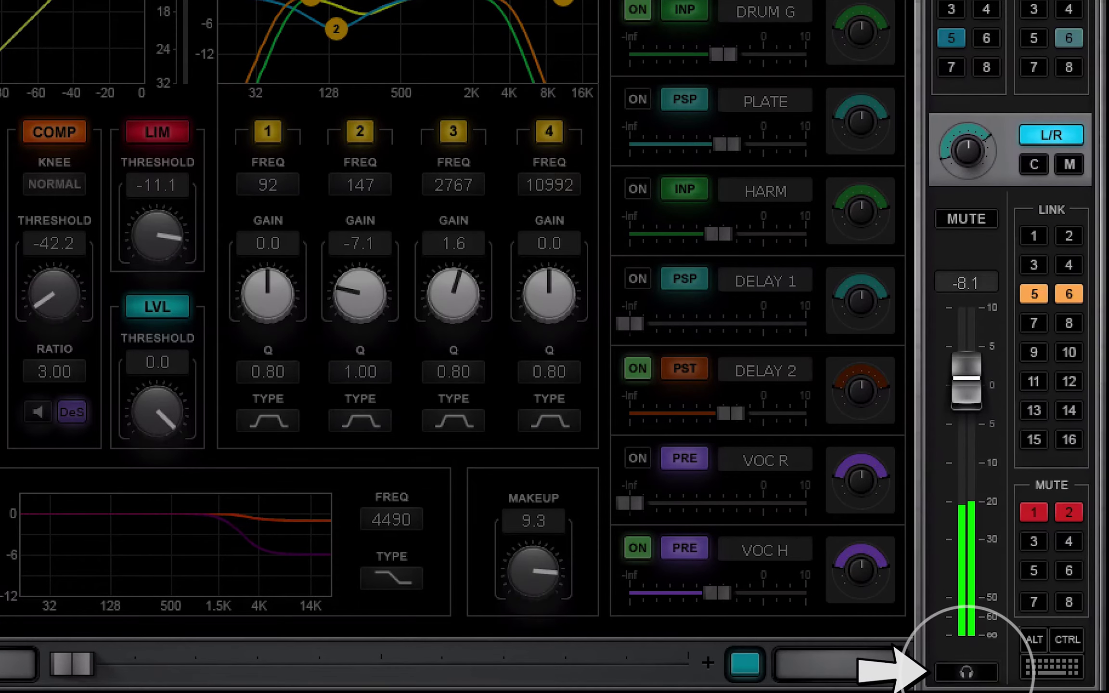
Send the KICK channel to the cue and mute its output
left_click(966, 672)
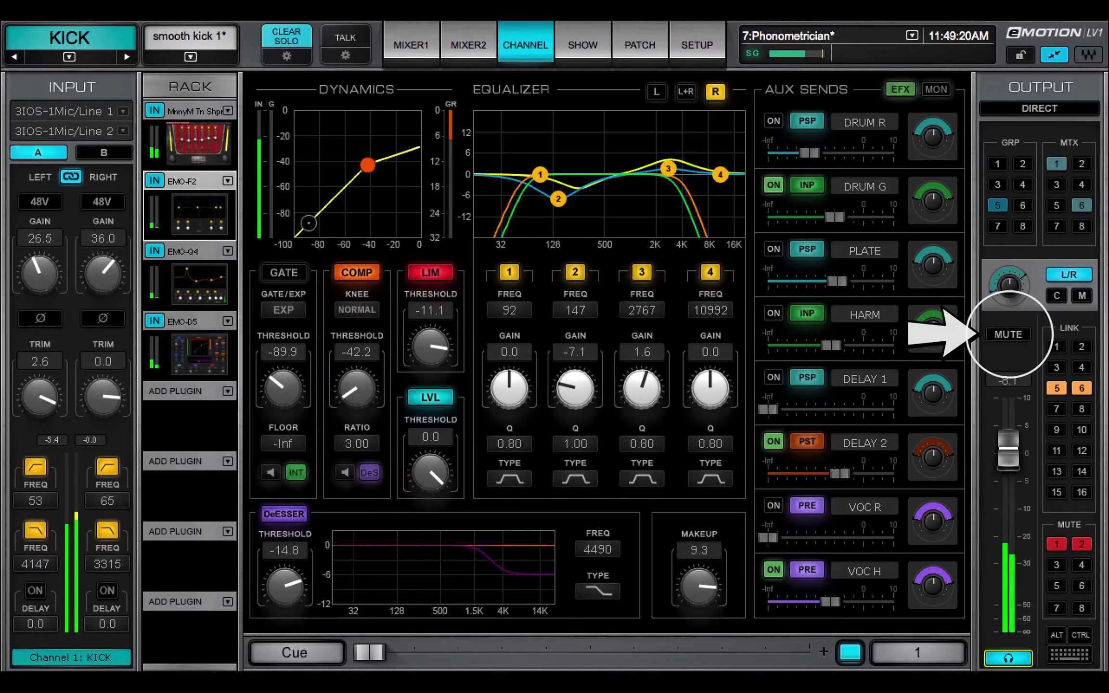
left_click(1008, 335)
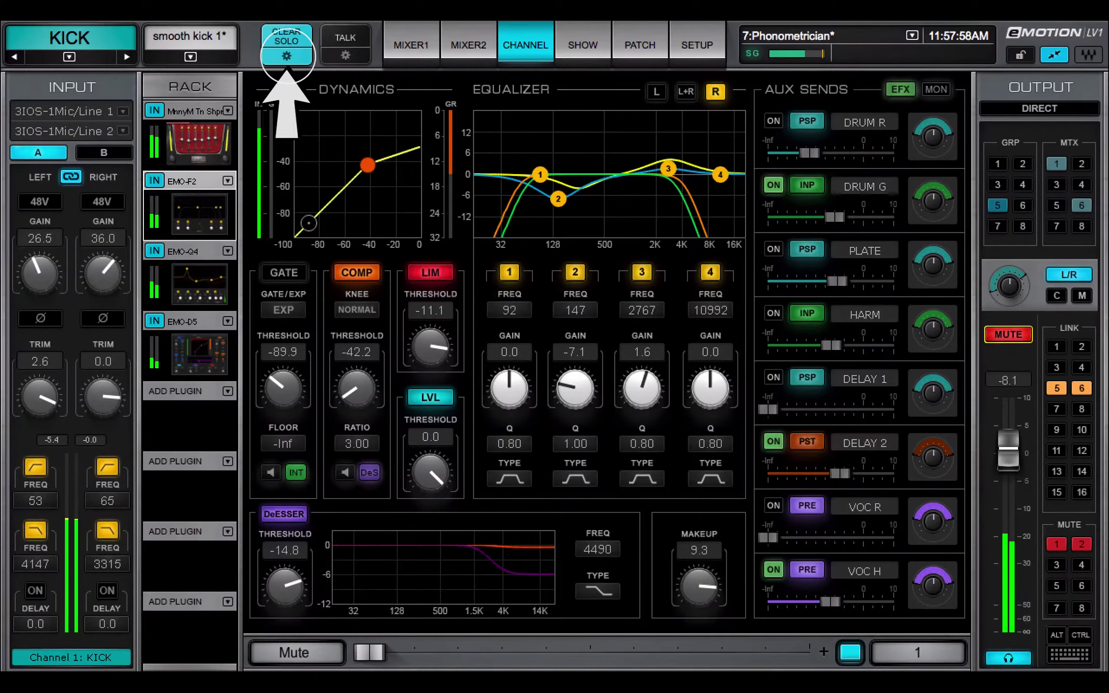
Go to the Cue channel and add the BASS group to its input list
left_click(286, 56)
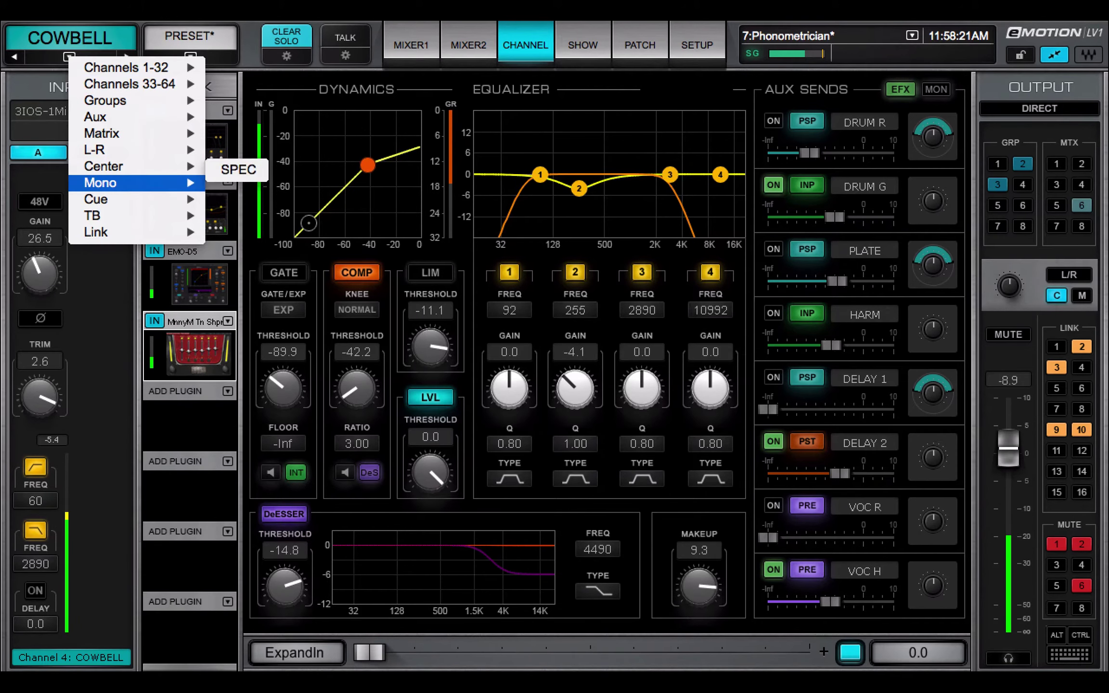
mouse_move(137, 200)
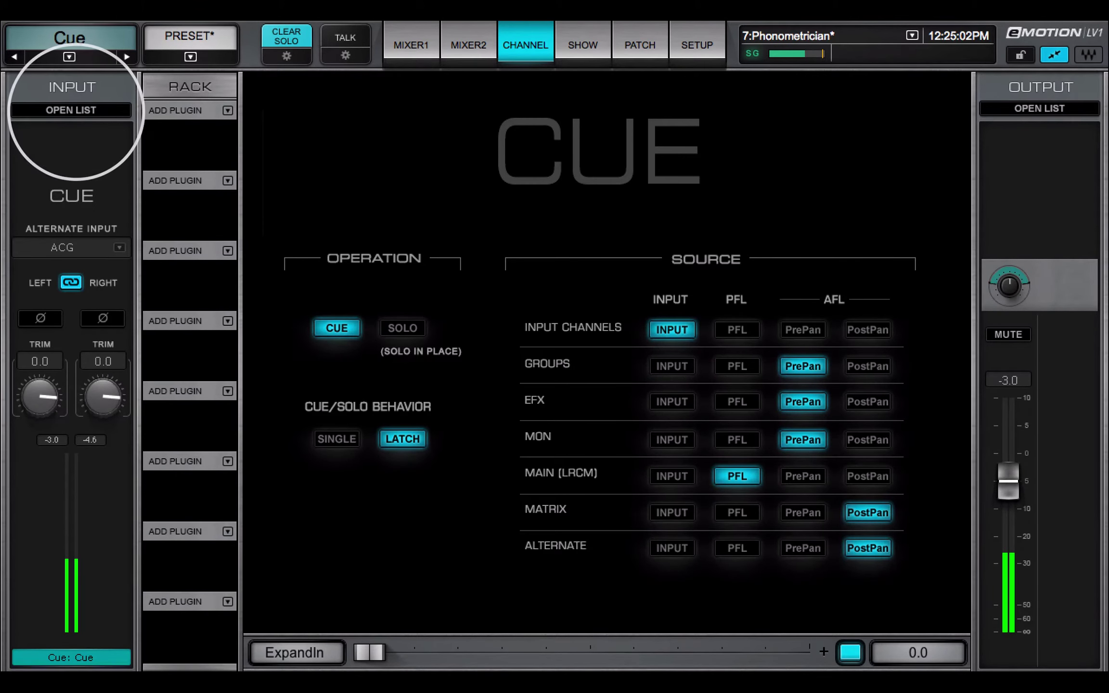
left_click(72, 110)
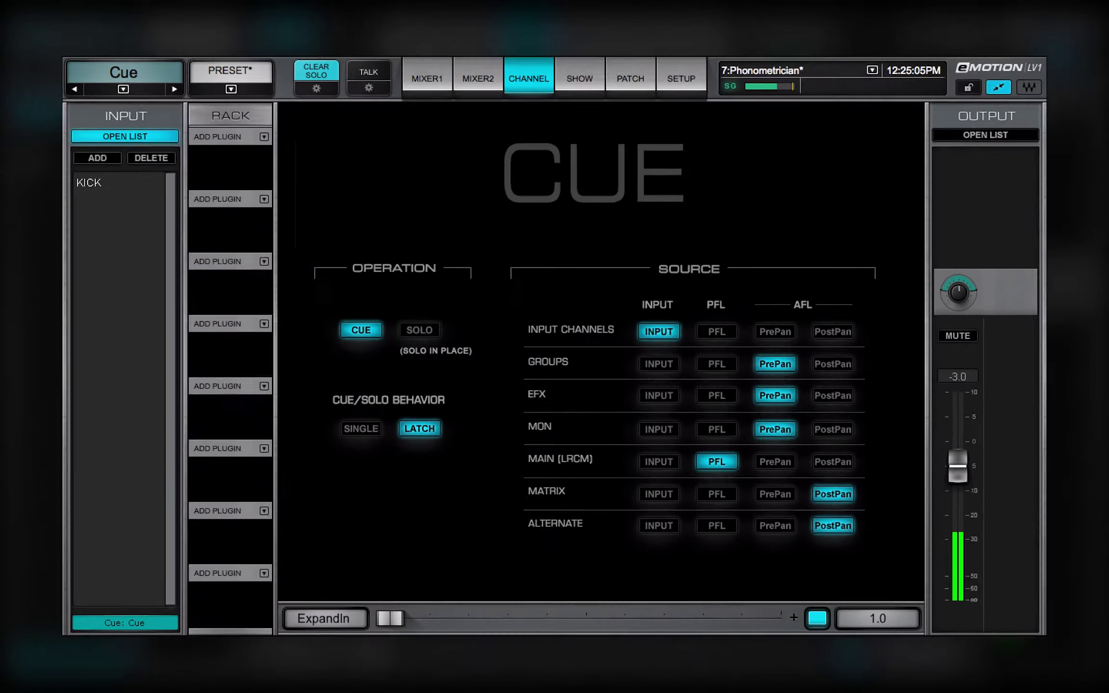
left_click(97, 158)
mouse_move(140, 185)
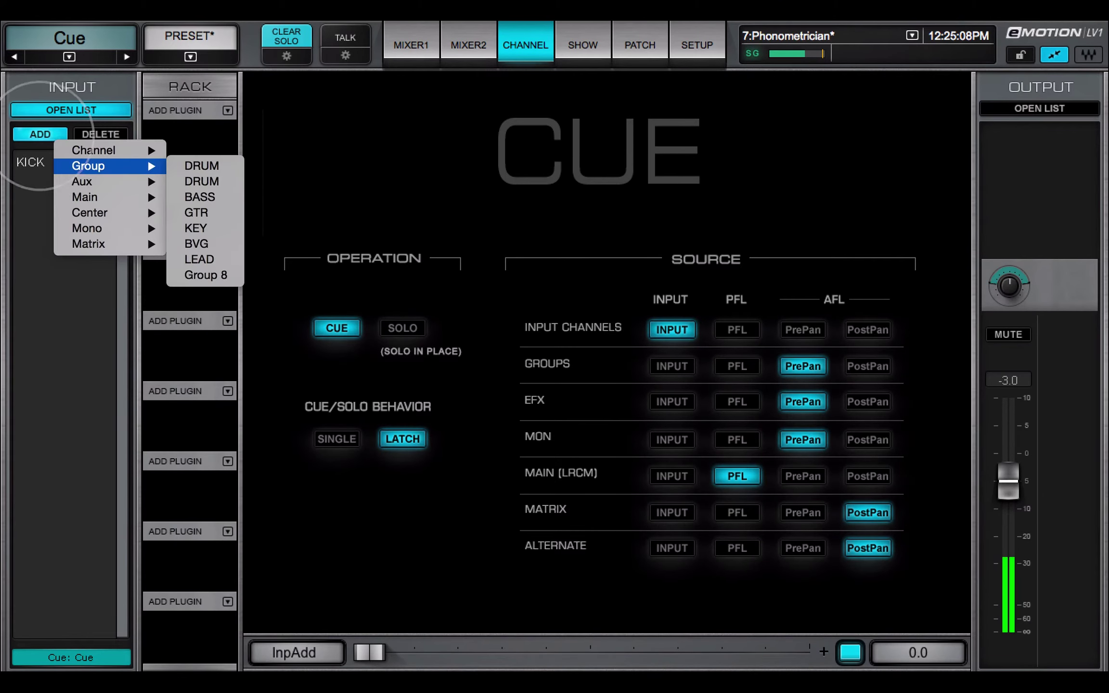
left_click(200, 197)
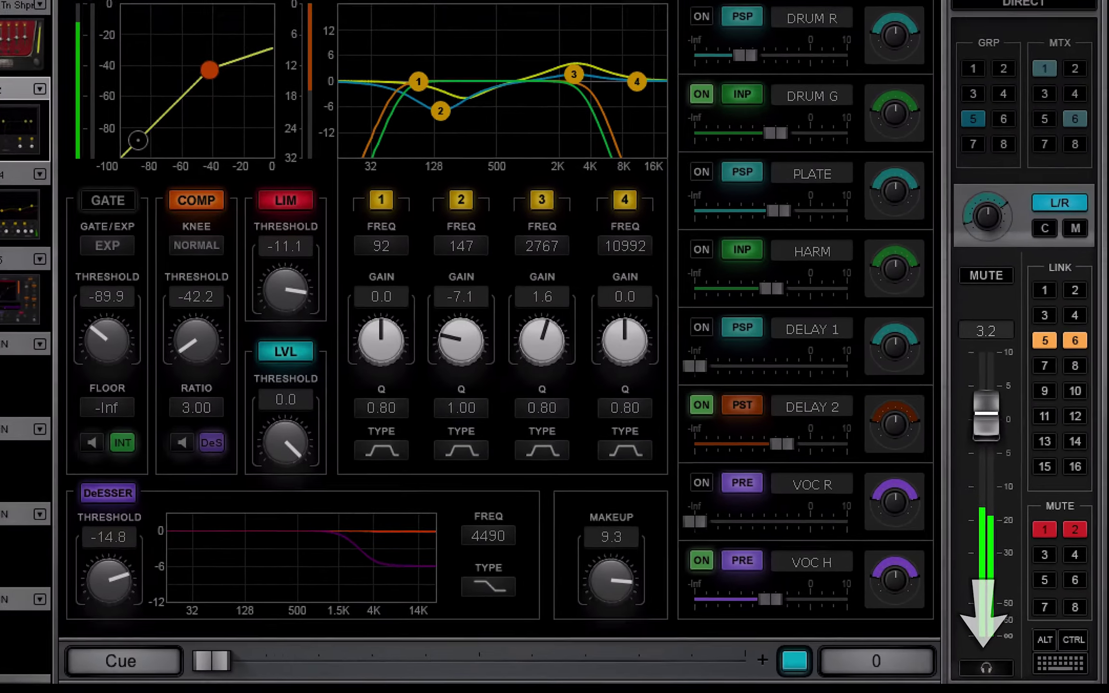
Take the KICK channel off the cue and set the Cue's alternate input to the VOCAL channel
left_click(1008, 658)
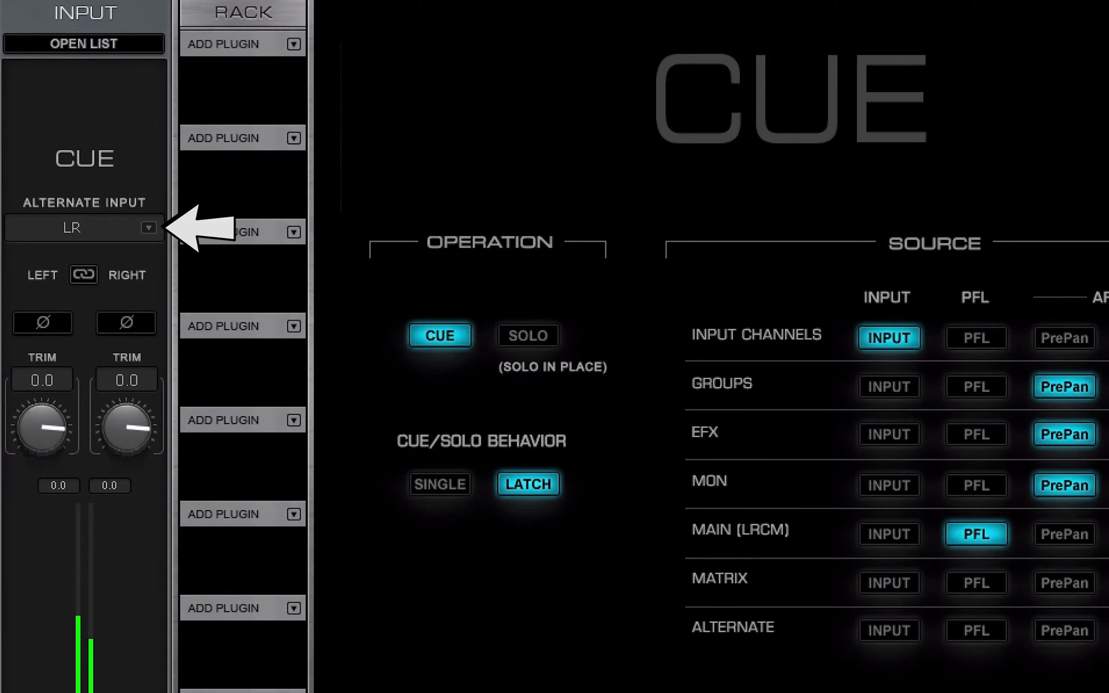
left_click(149, 227)
mouse_move(205, 252)
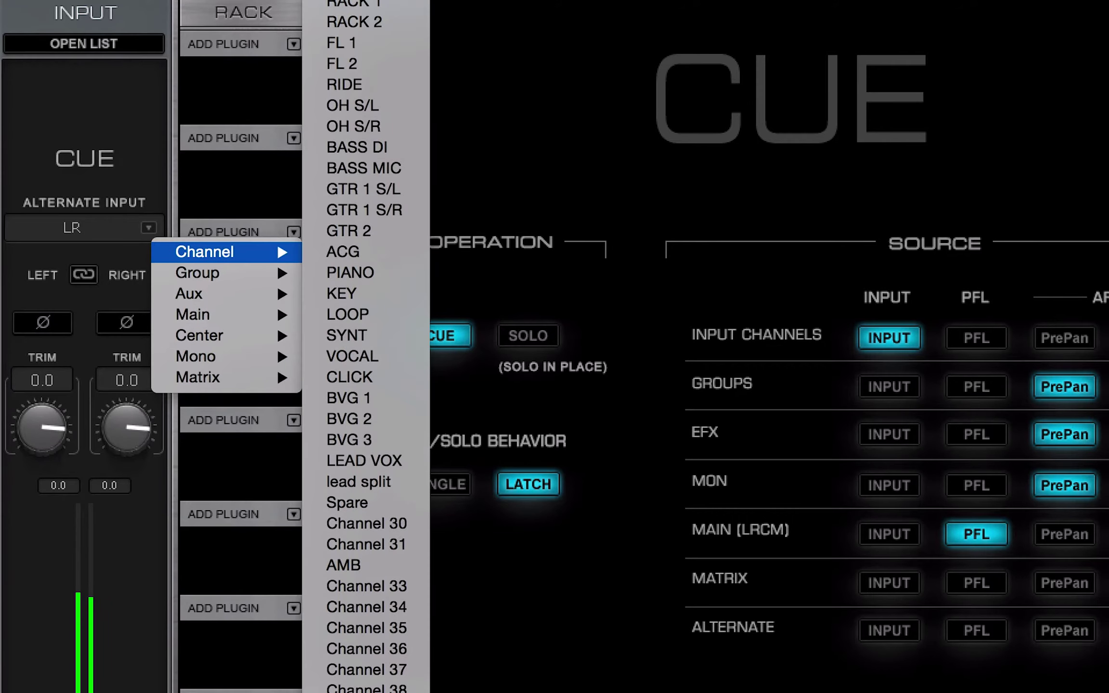
left_click(352, 356)
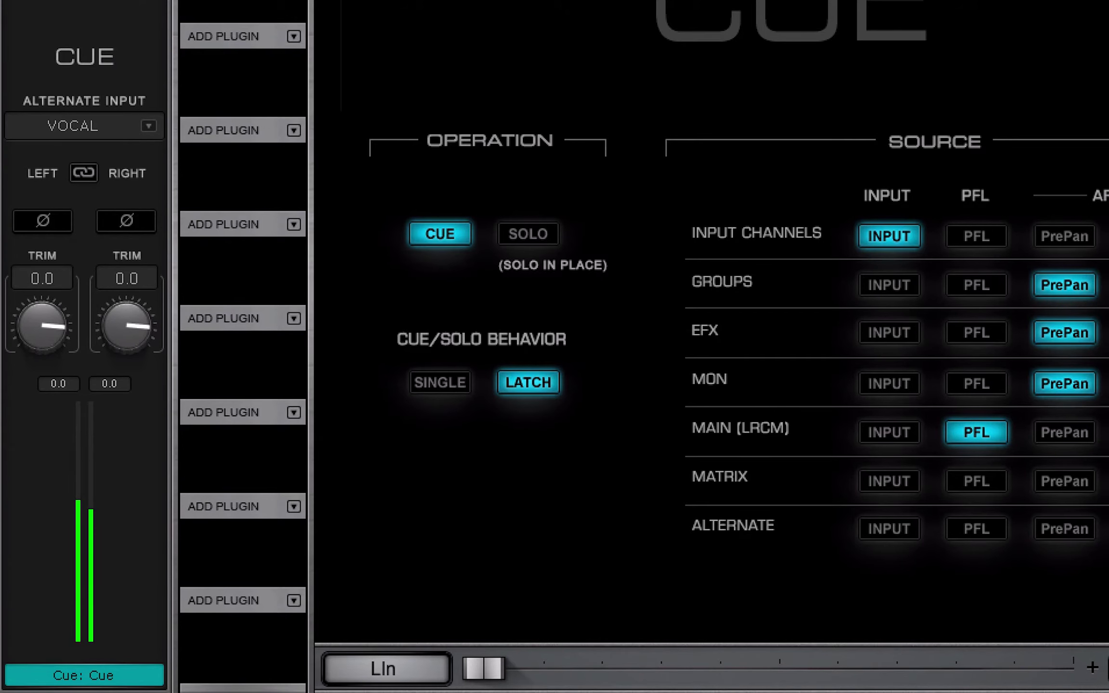
Link the Cue's left and right inputs, lower their trims to -7.3 and -9.1, and invert the phase on both sides
left_click(84, 173)
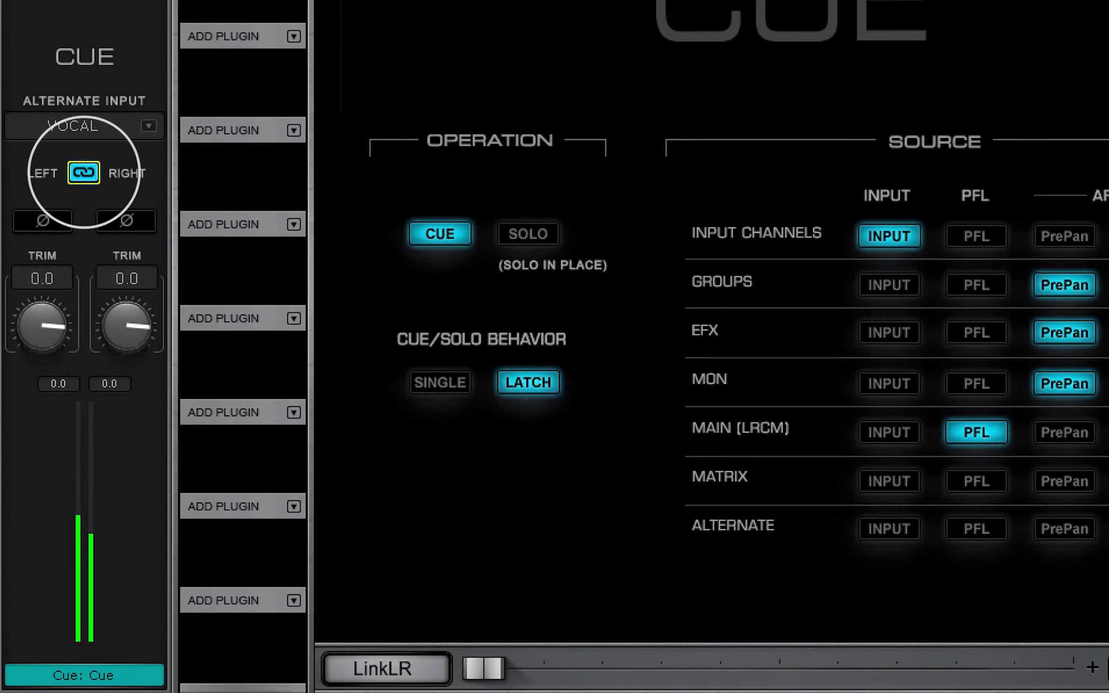
left_click_drag(41, 326, 42, 357)
left_click(126, 221)
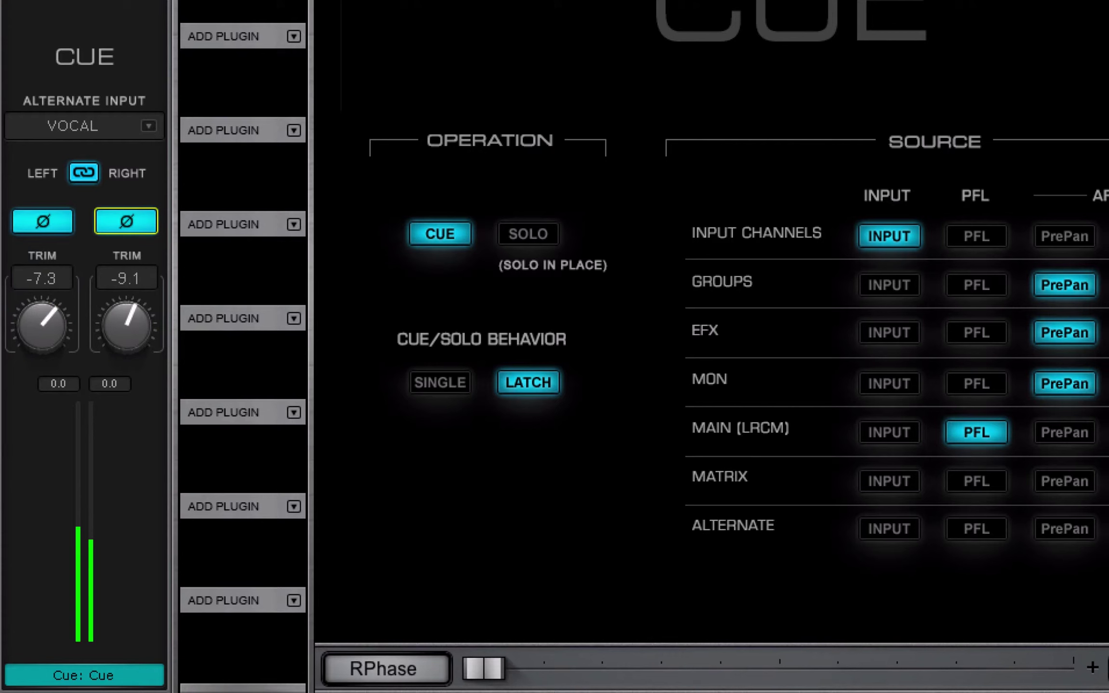
Unlink the Cue's left and right inputs and switch off the left phase inversion
left_click(83, 173)
left_click(43, 221)
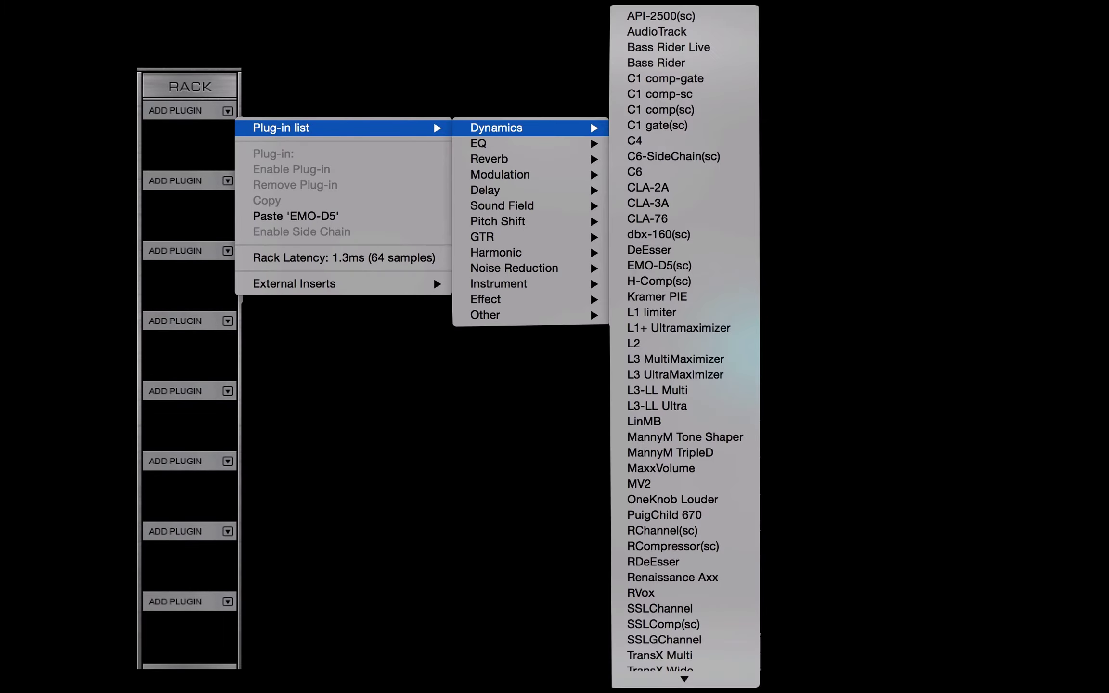
Load the C4 dynamics plug-in in the Cue rack's first slot and the Q3 EQ in the second
left_click(640, 141)
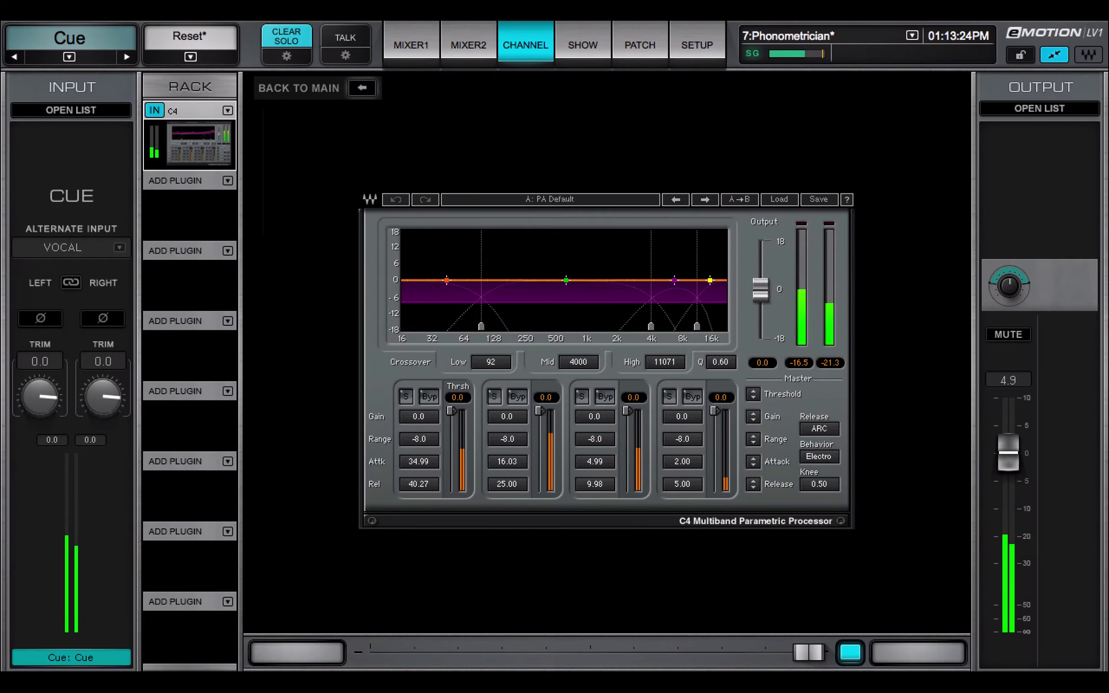
left_click(228, 181)
mouse_move(280, 194)
mouse_move(485, 210)
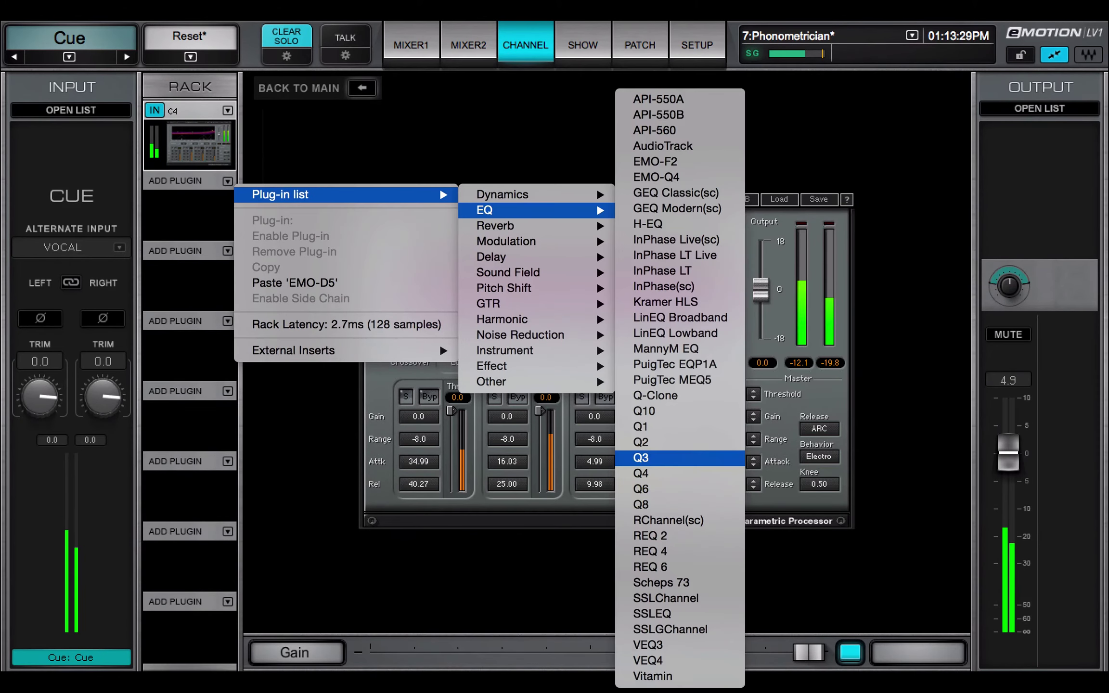
left_click(667, 453)
Assign external Insert 16 to the Cue rack's third slot and return to the main Cue page
left_click(227, 251)
mouse_move(289, 422)
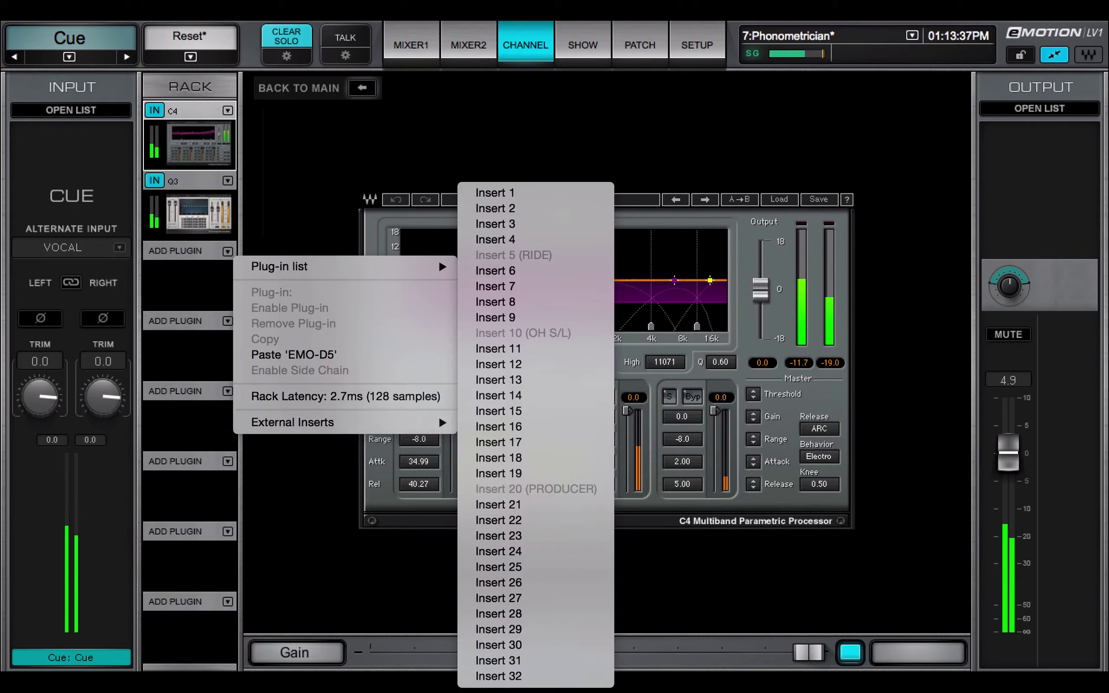
left_click(496, 424)
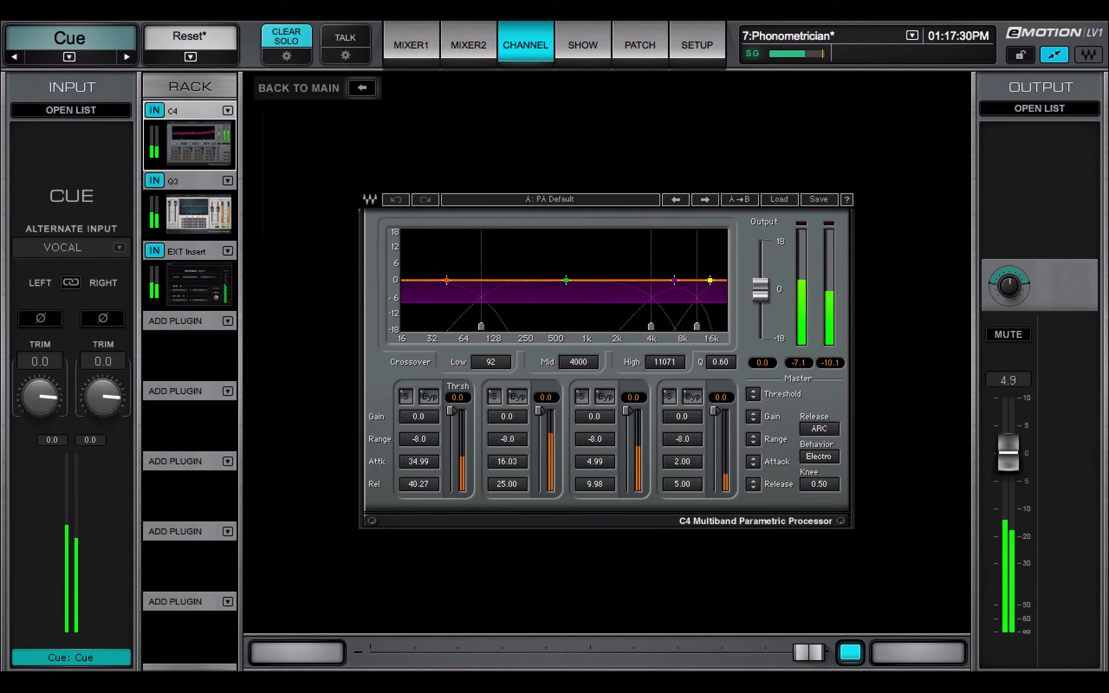
left_click(362, 88)
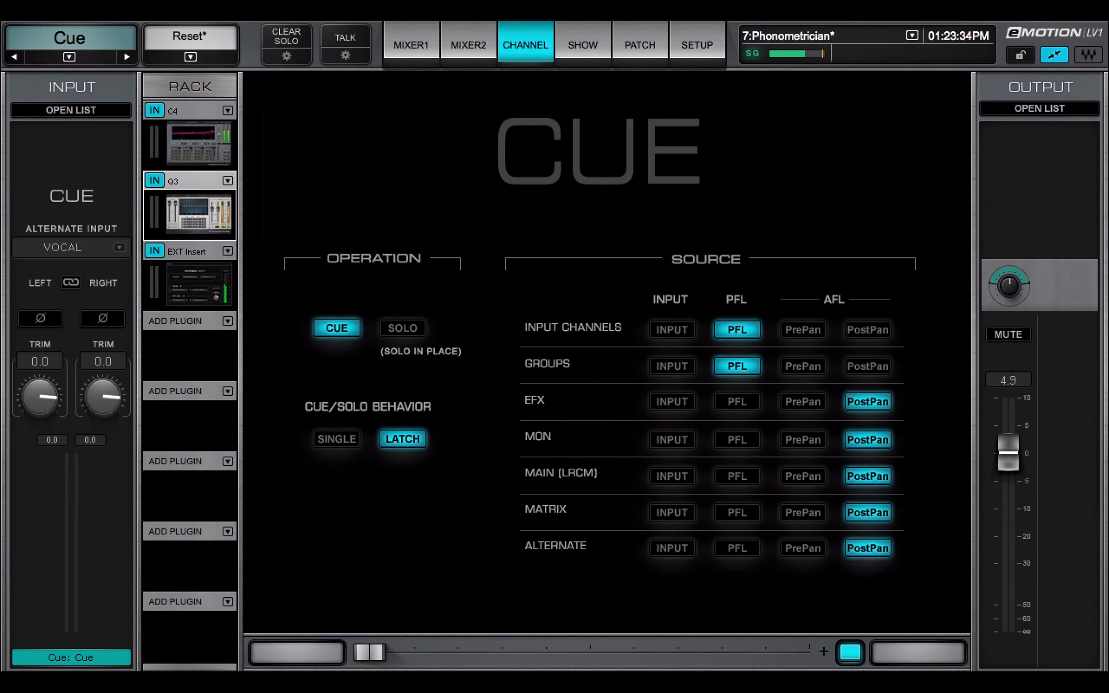
Switch the cue operation to Solo in place and solo channel 7 in the first mixer view
left_click(402, 328)
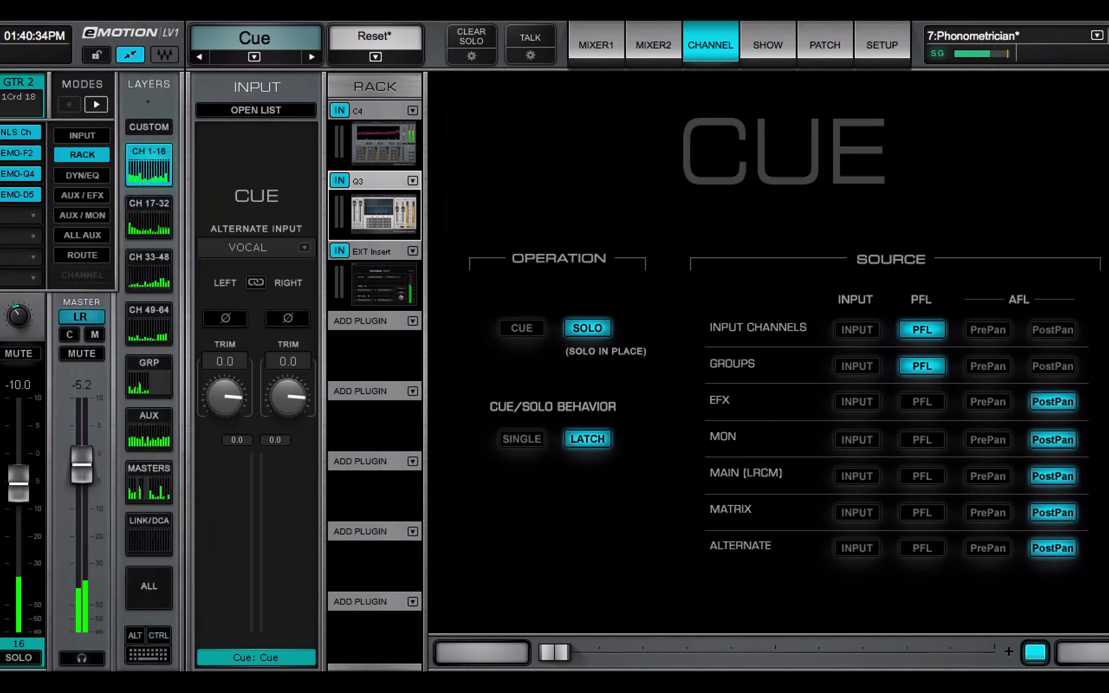
left_click(596, 45)
left_click(435, 655)
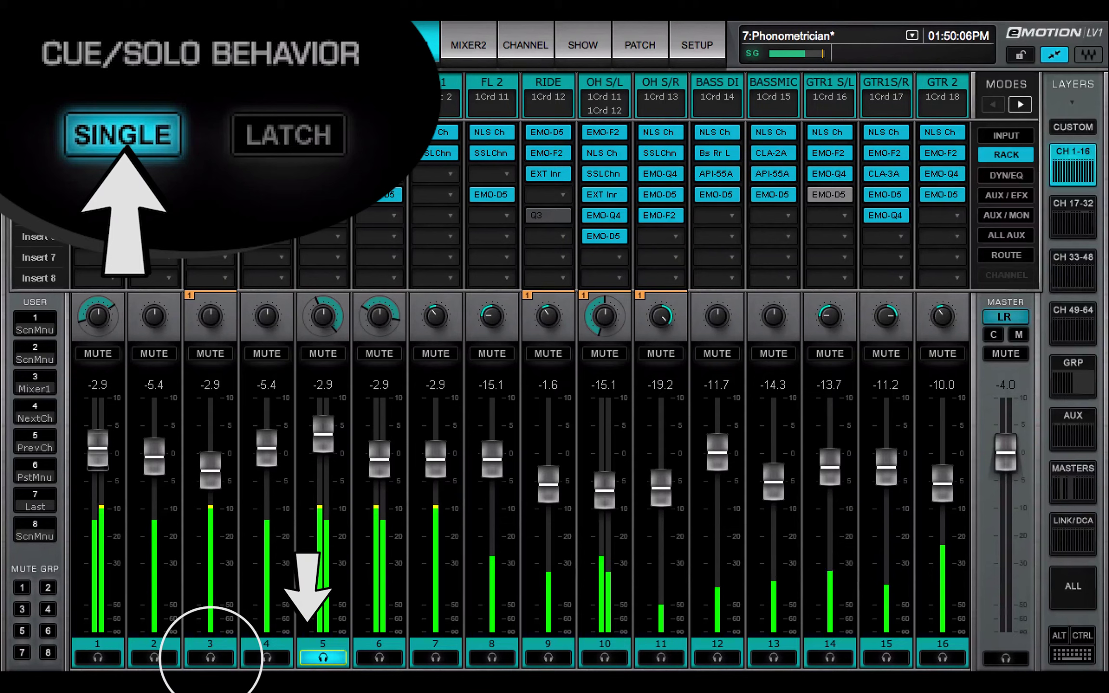
With Single cue behavior active, cue channel 3 in place of channel 5
left_click(210, 658)
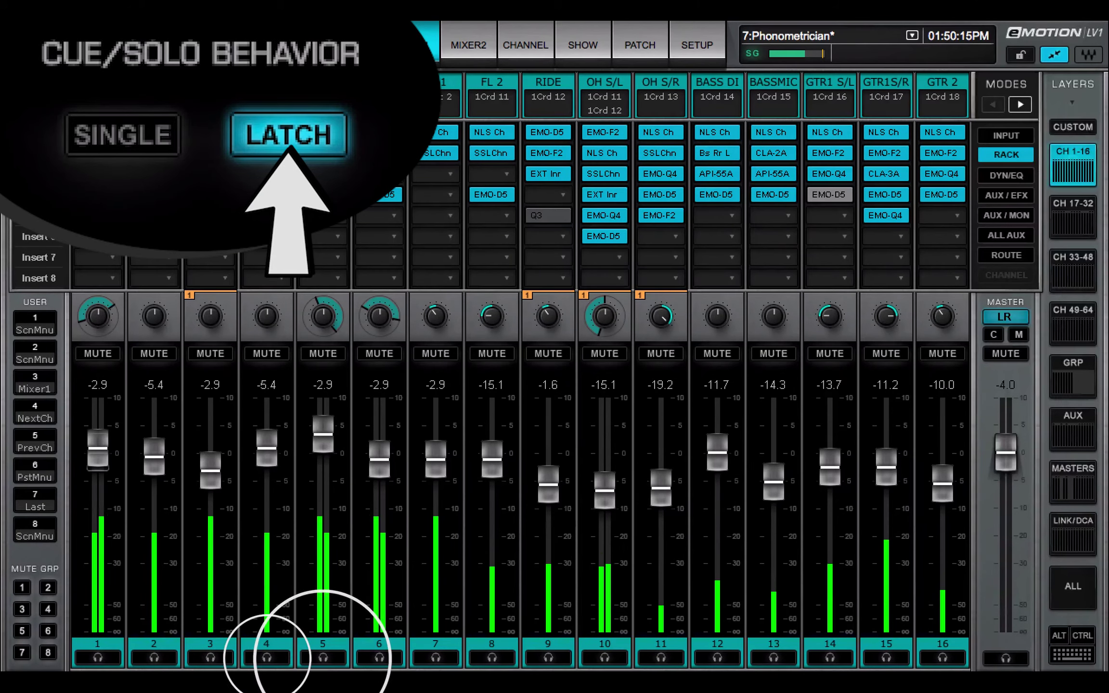
With Latch cue behavior active, cue channels 4, 5 and 2 together and release channels 4 and 2
left_click(267, 656)
left_click(323, 657)
left_click(154, 657)
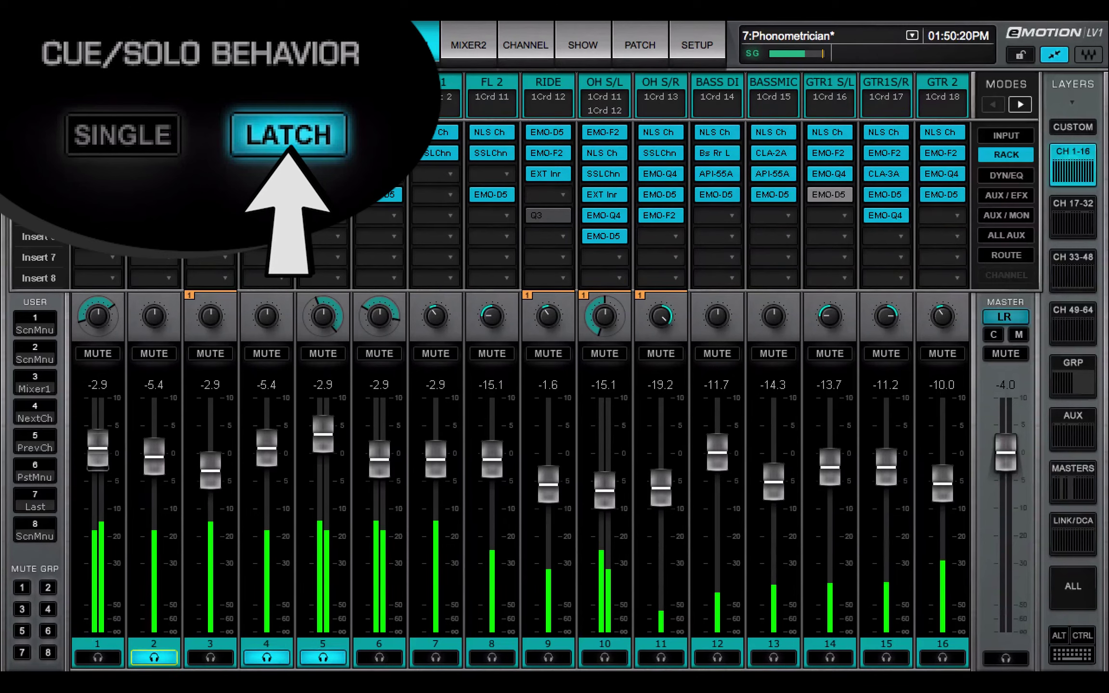
left_click(266, 657)
left_click(154, 657)
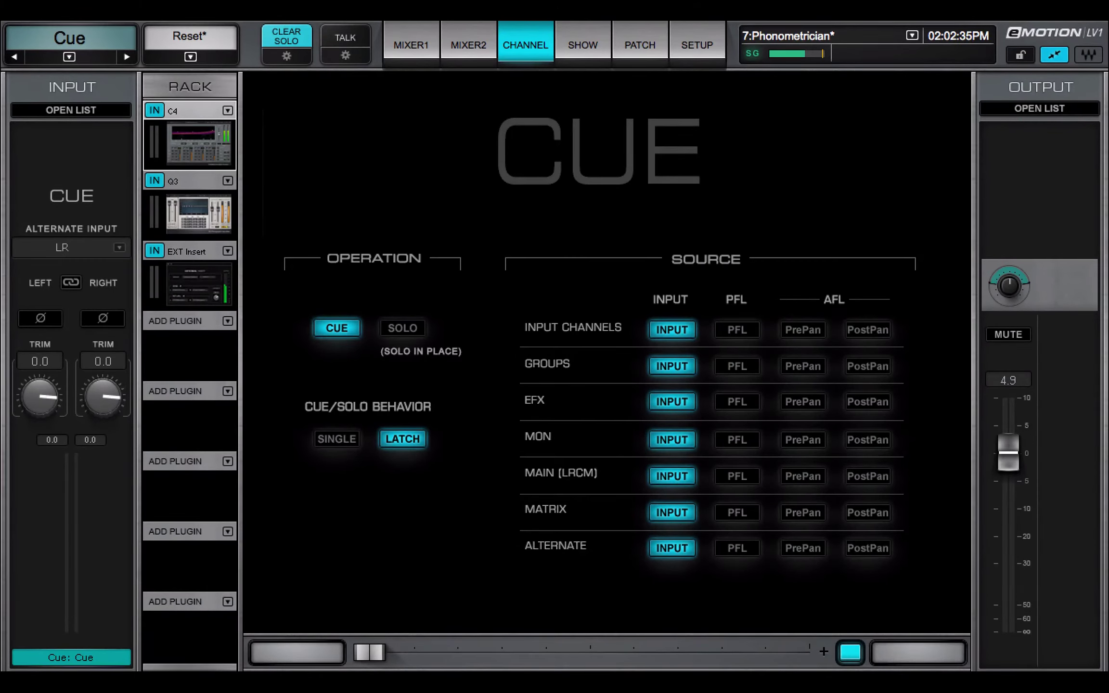
Set the cue source to PFL for input channels, groups and matrix, PrePan for EFX and alternate, and PostPan for main
left_click(736, 330)
left_click(736, 365)
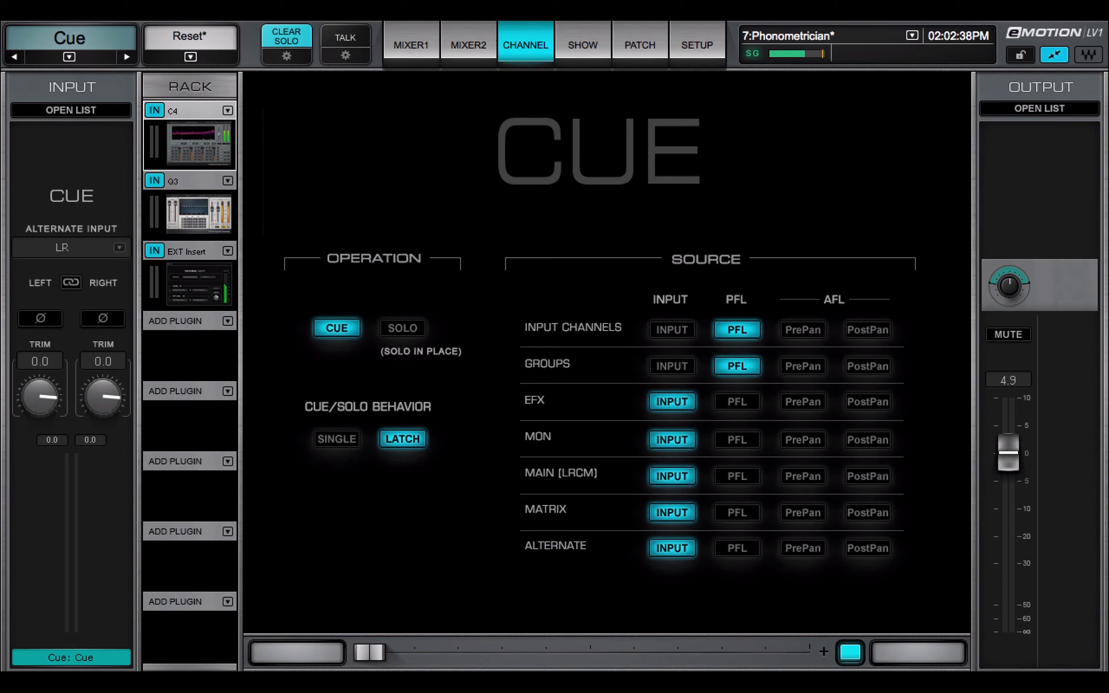
left_click(802, 401)
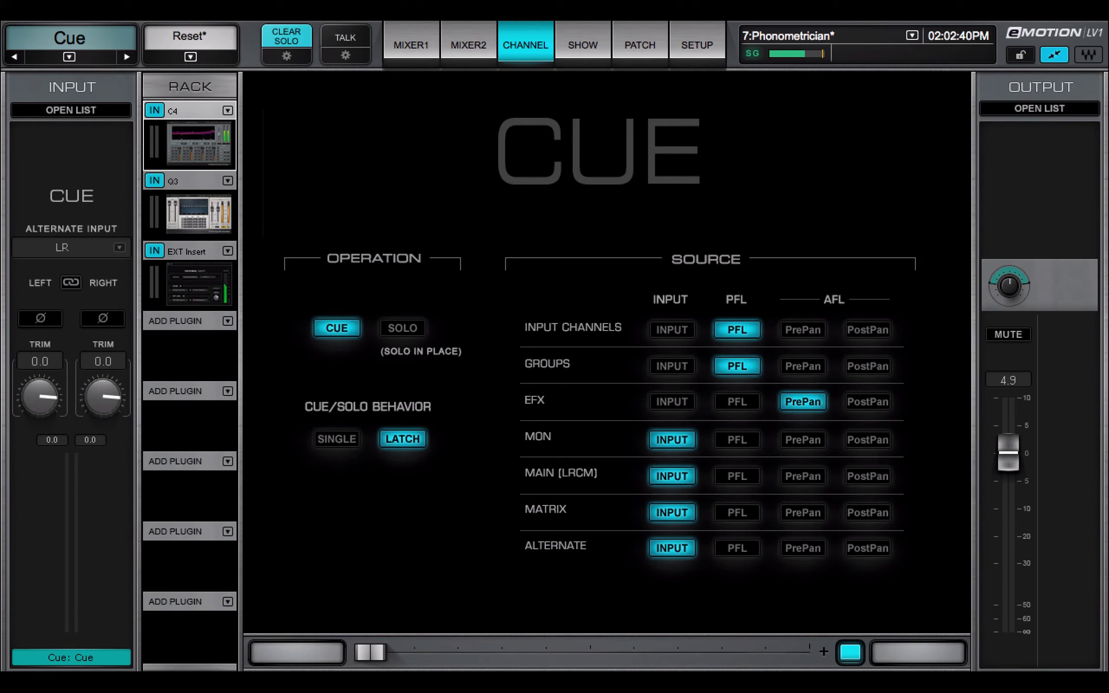
left_click(867, 476)
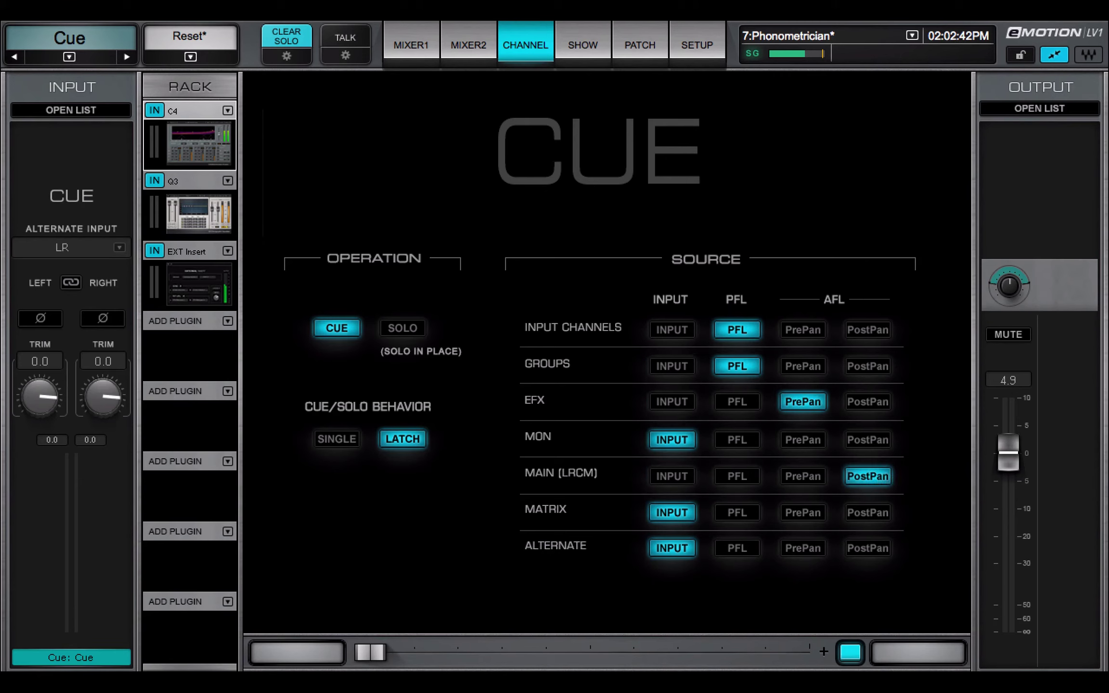
left_click(736, 512)
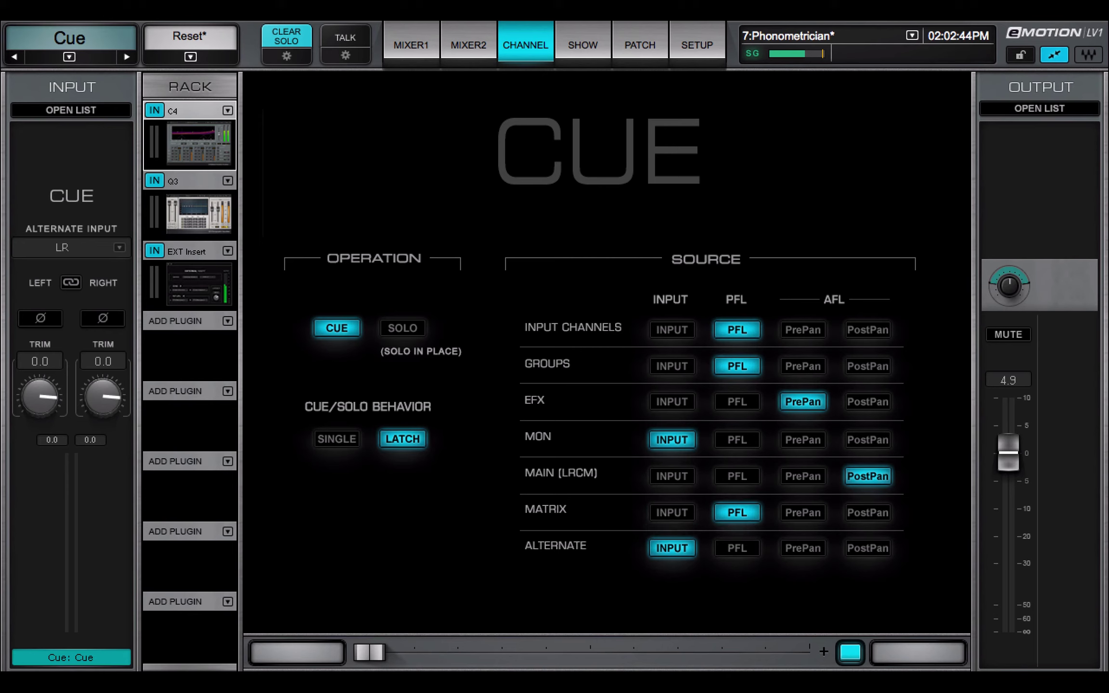
left_click(802, 547)
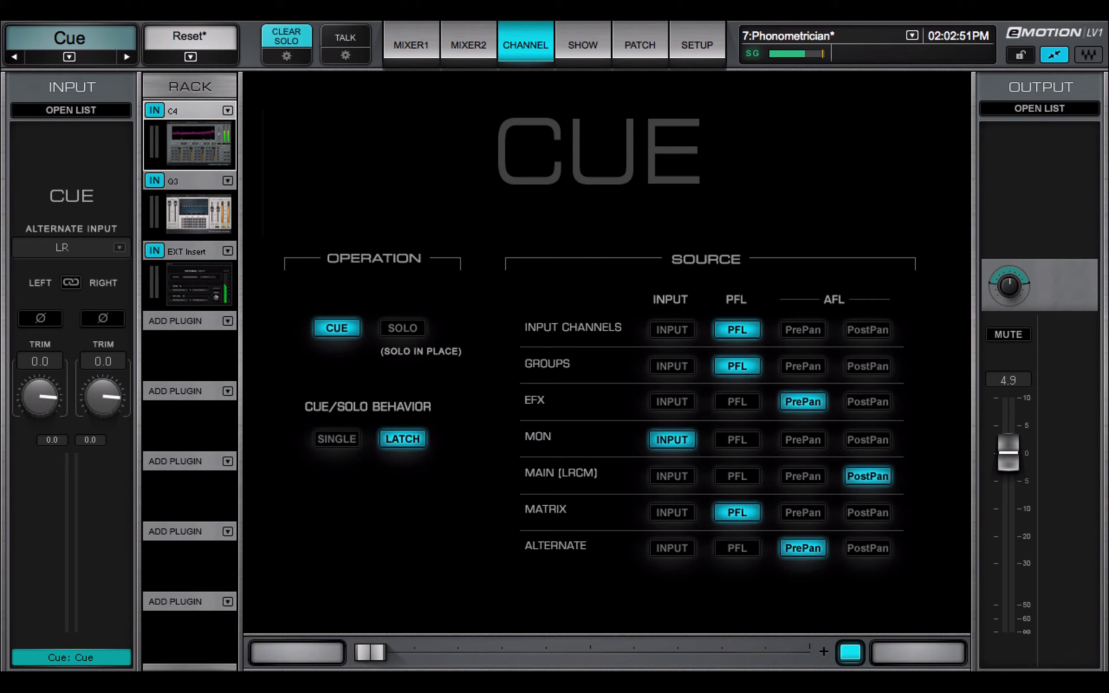
In the Cue's output list, try PSP as the source of the left IOX-2 Phones output and return it to PRE
left_click(1040, 109)
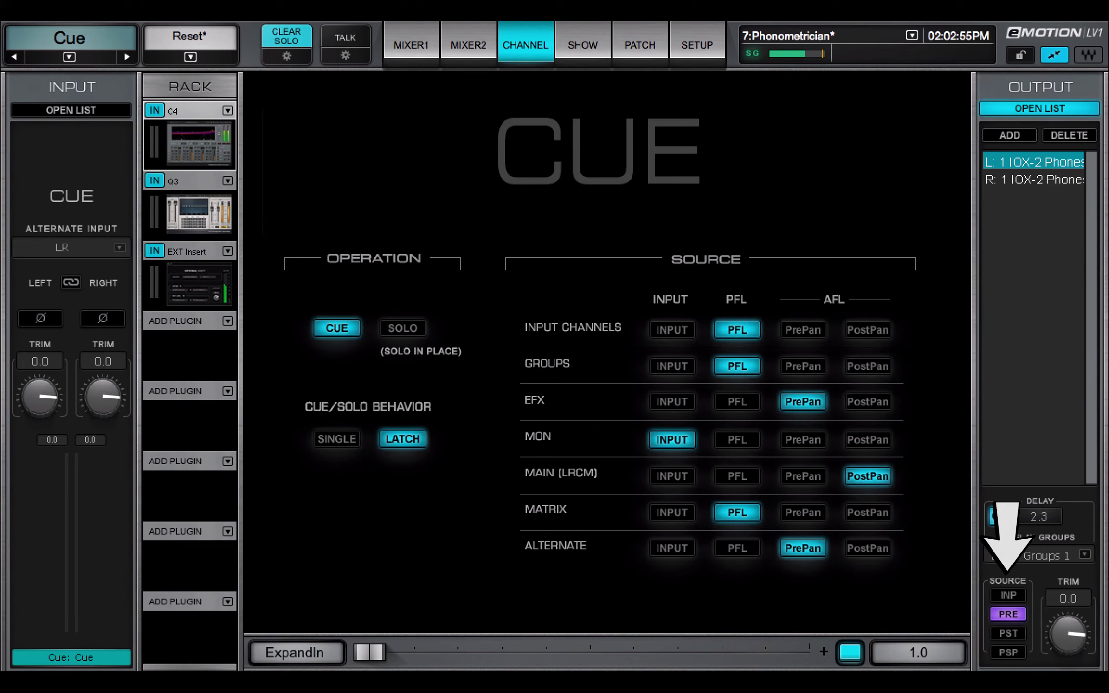
left_click(1008, 652)
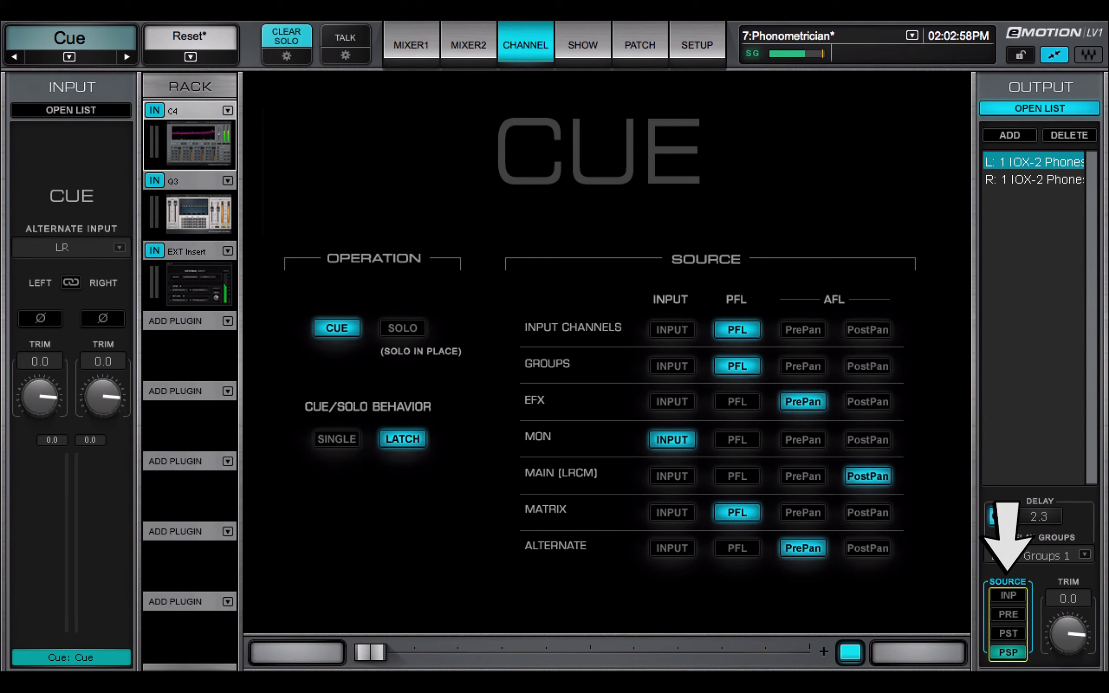
left_click(1008, 614)
left_click(1033, 162)
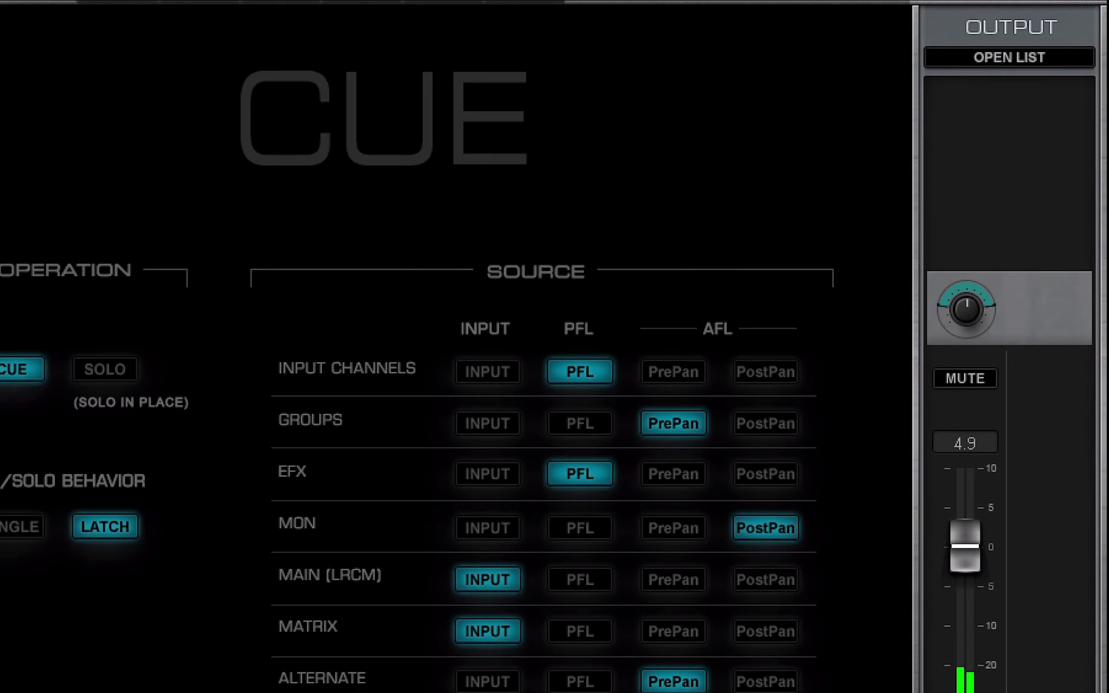
Add the IOX-4 Phones outputs to the Cue's output list
left_click(1009, 58)
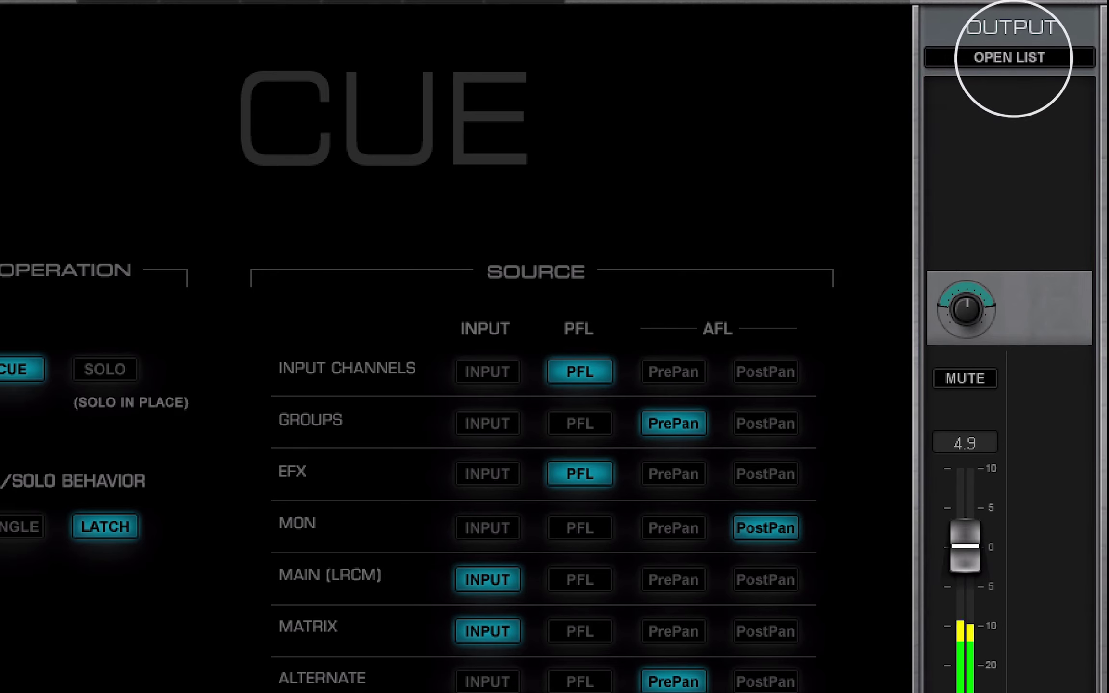
left_click(991, 92)
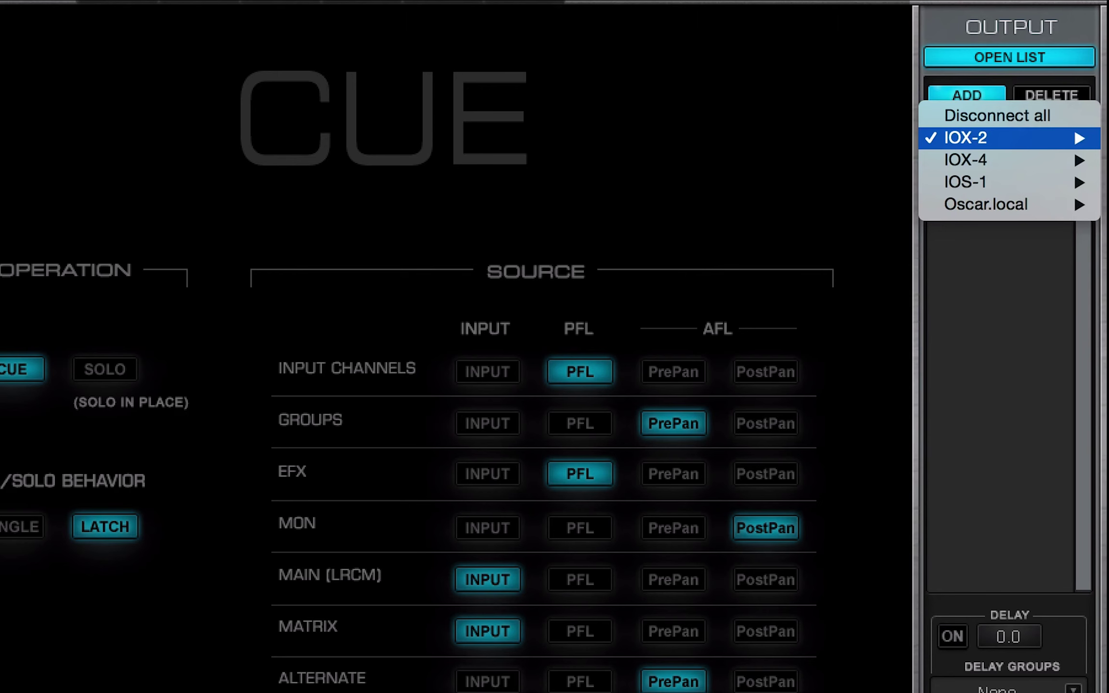
mouse_move(965, 160)
left_click(809, 226)
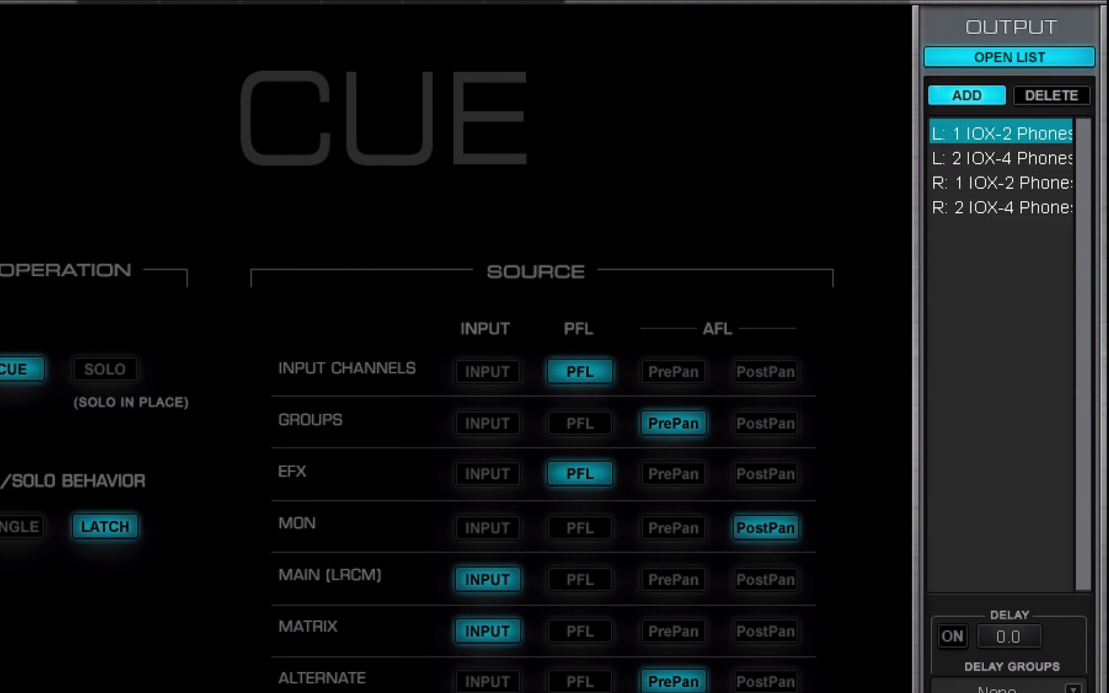
Add IOS-1 Line 5 and Line 6 as another left and right output pair for the Cue
left_click(967, 95)
mouse_move(965, 182)
left_click(782, 227)
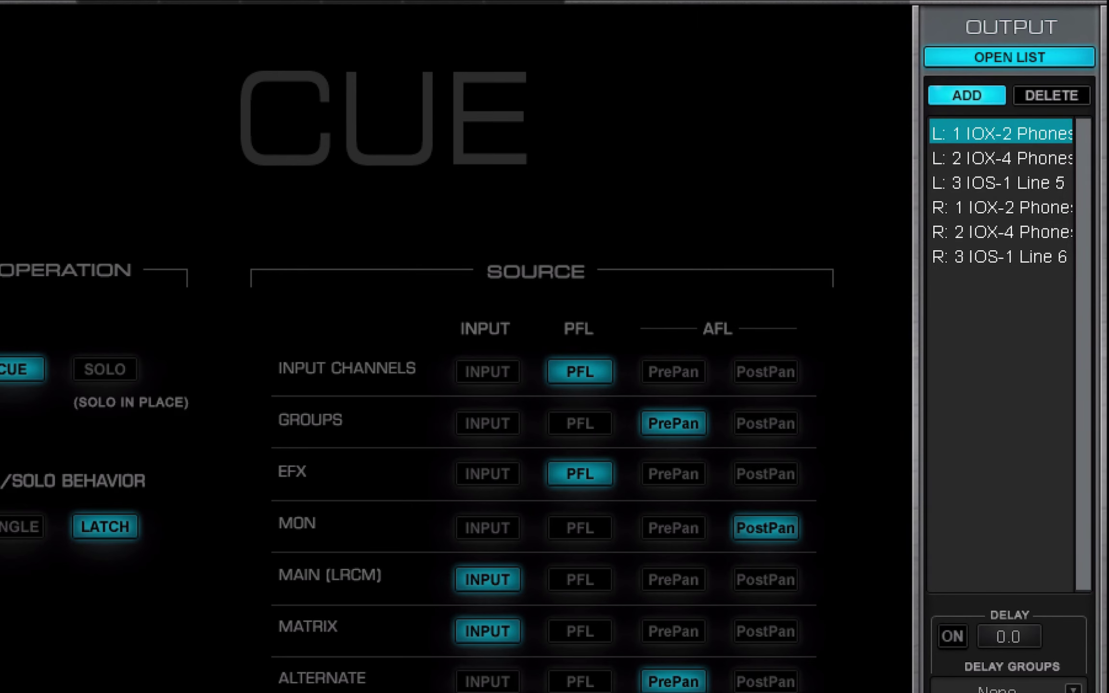
Assign the right IOS-1 Line 6 output in the Cue's output list to Delay Groups 3
left_click(999, 257)
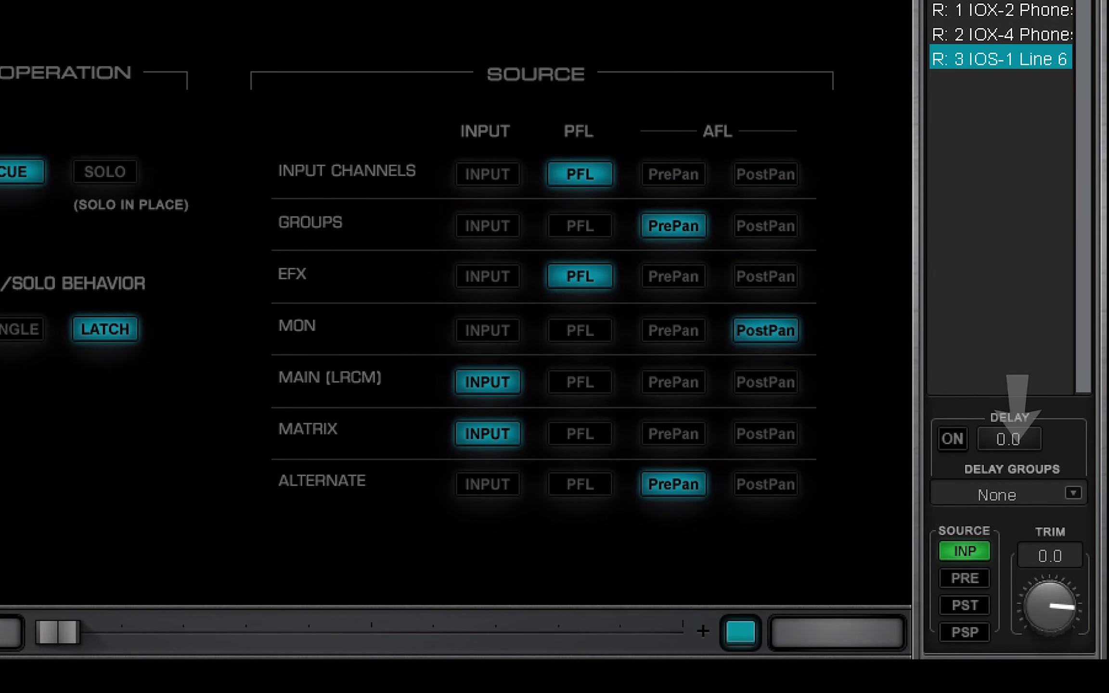
left_click(1009, 493)
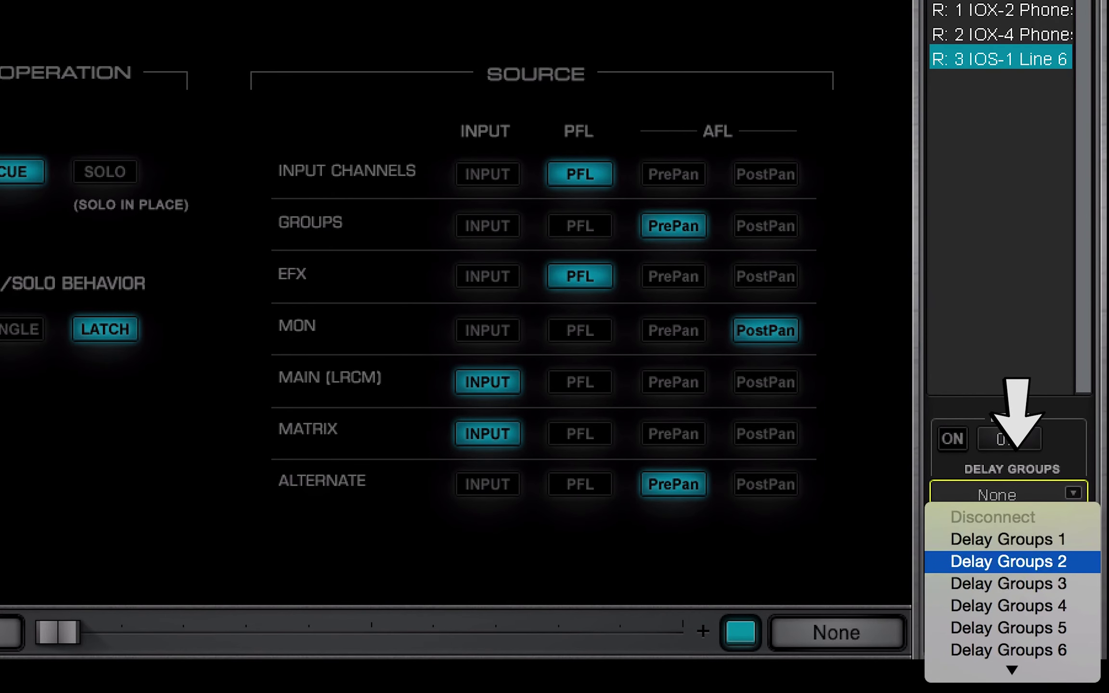
key("Escape")
key("Return")
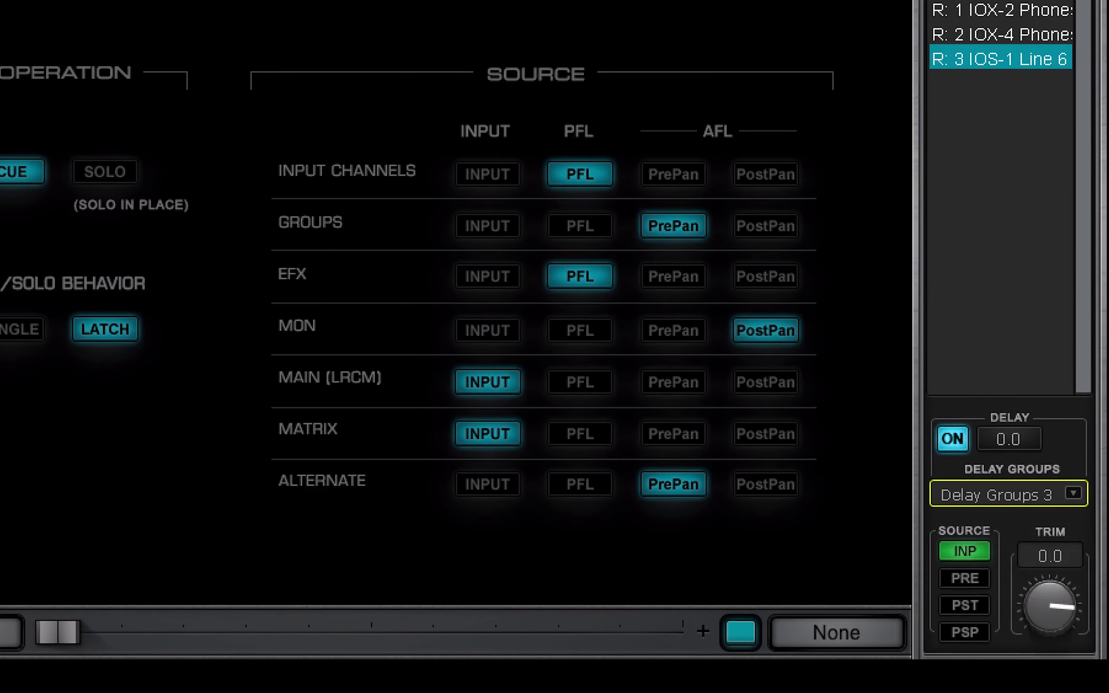
Set the right IOS-1 Line 6 output's trim to -2.0 and its source to PRE
mouse_move(1049, 606)
left_mouse_down()
mouse_move(1049, 595)
mouse_move(1050, 616)
left_mouse_up()
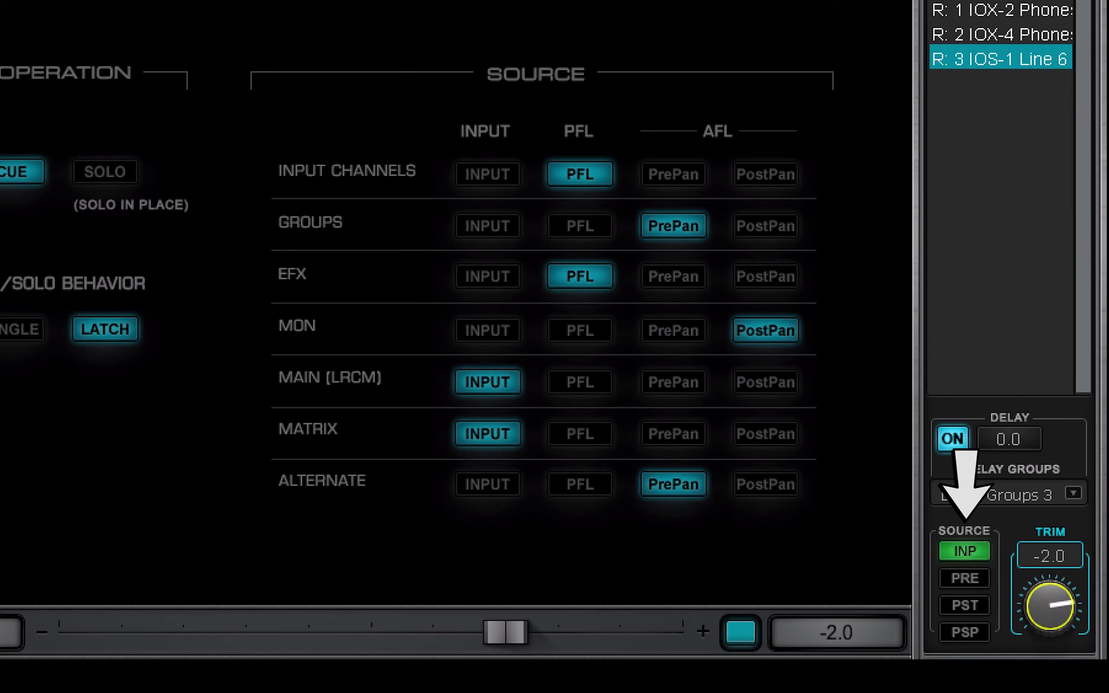
left_click(964, 578)
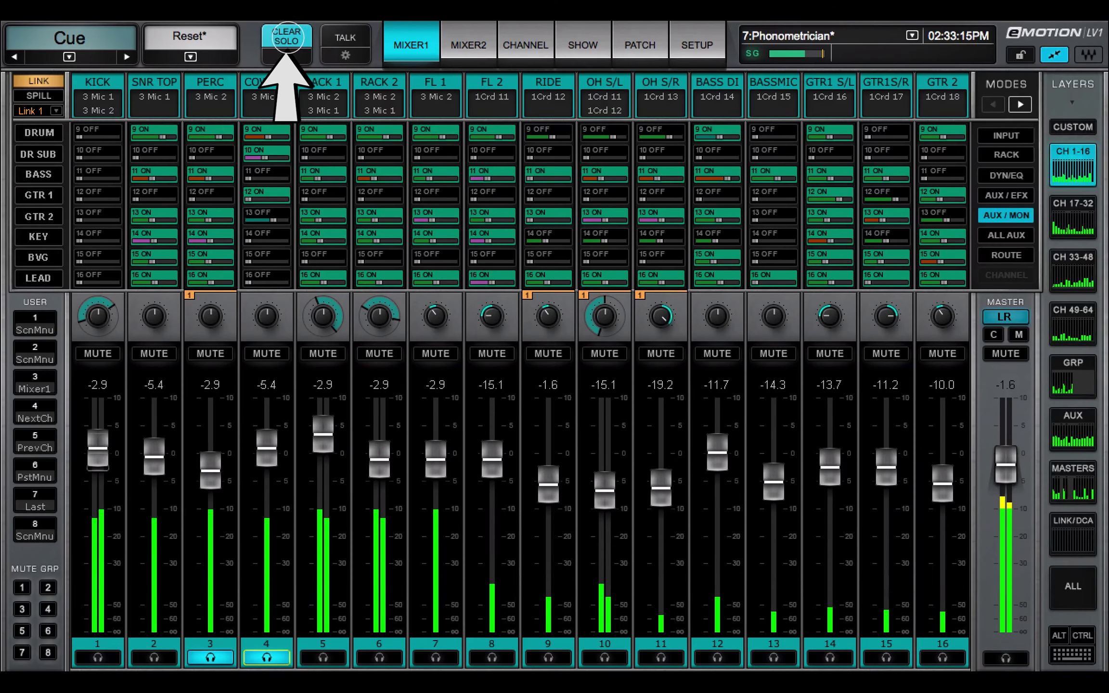
Clear all active channel solos, and set the cue source to PrePan for EFX and PostPan for main
left_click(286, 36)
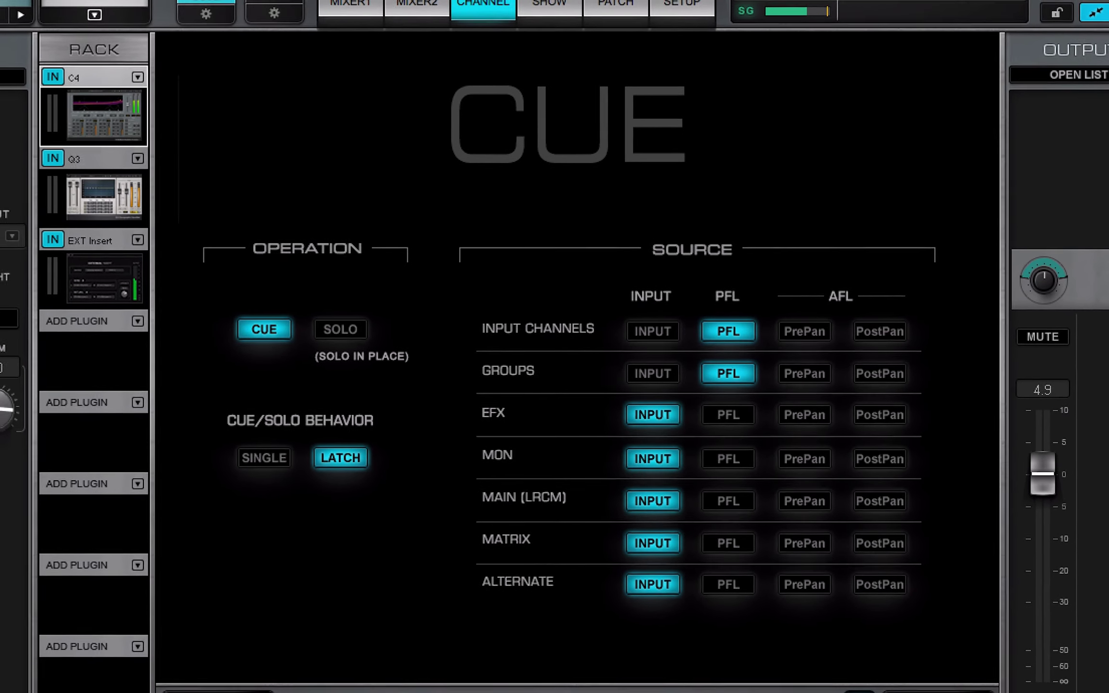
left_click(804, 416)
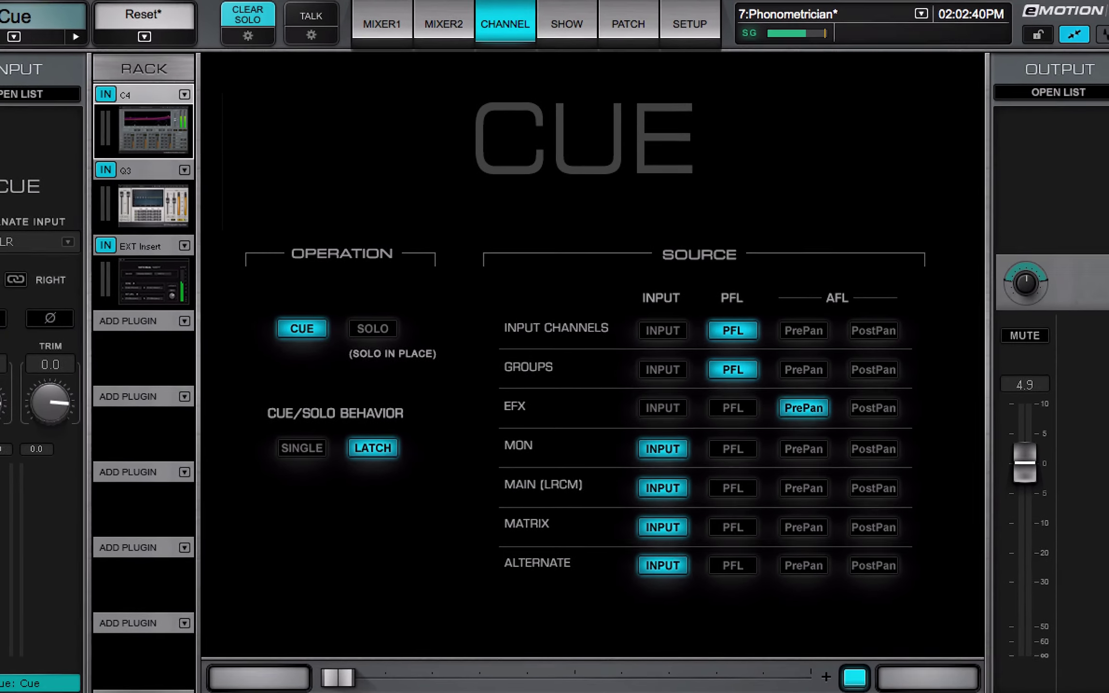
left_click(875, 491)
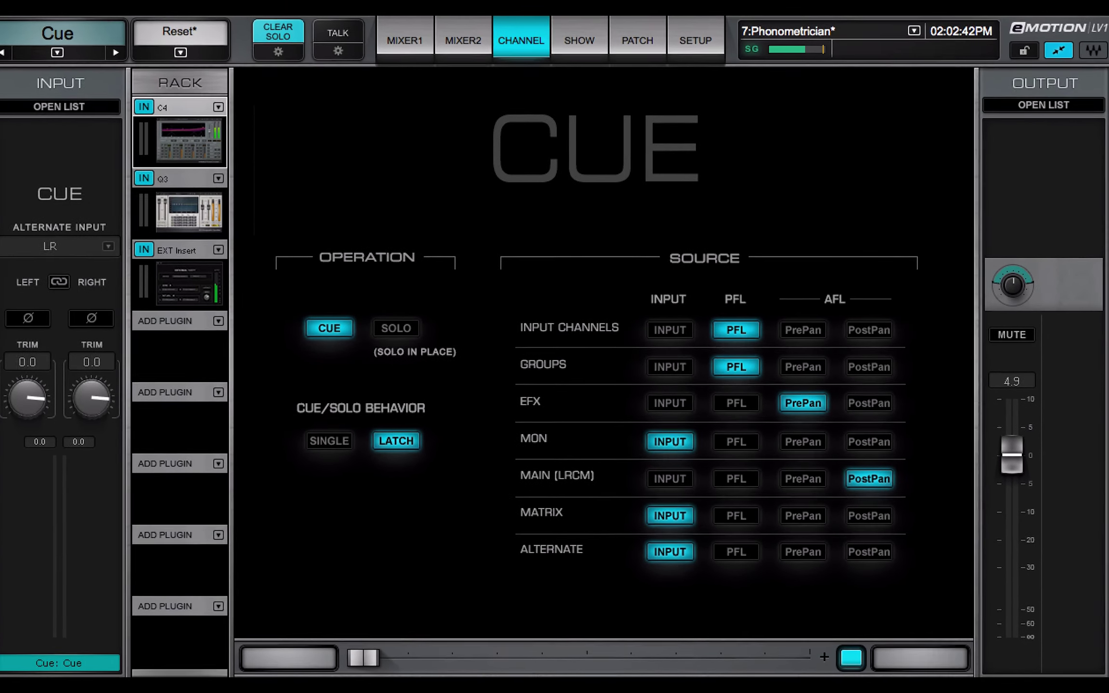